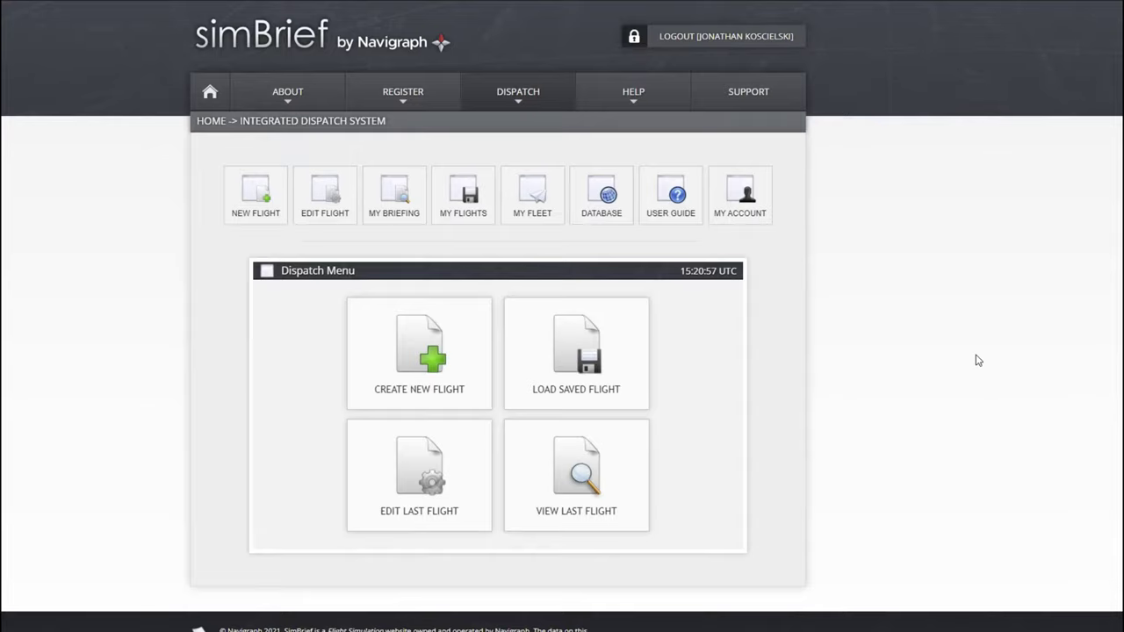
# Step: Choose LBS in the Selections Units dropdown, replacing kilograms
pyautogui.moveTo(529, 101)
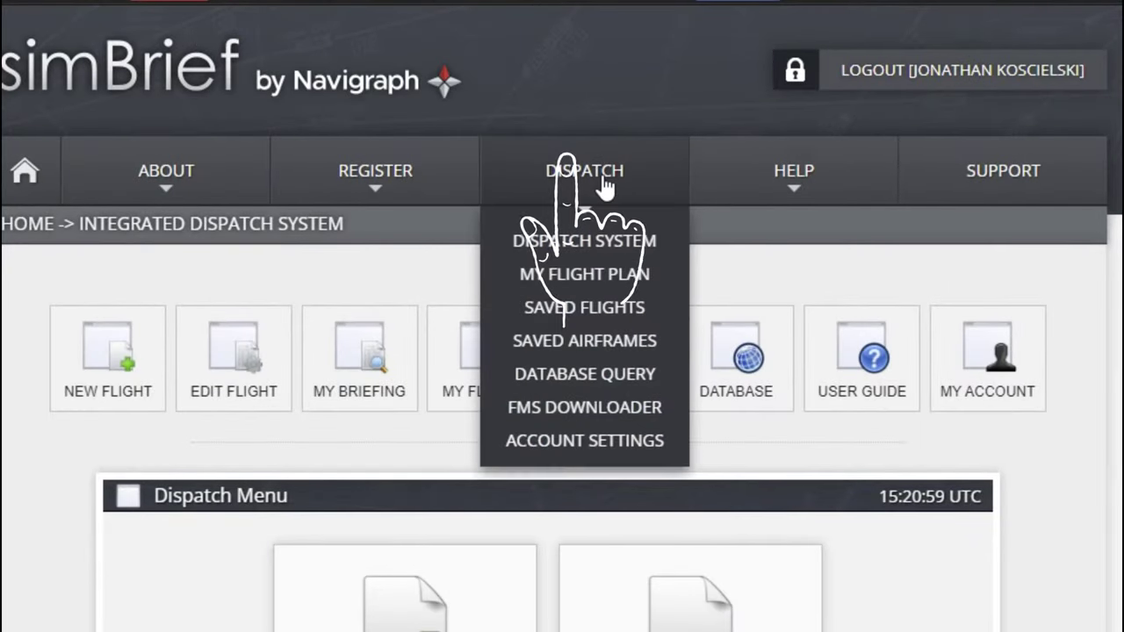
pyautogui.moveTo(156, 196)
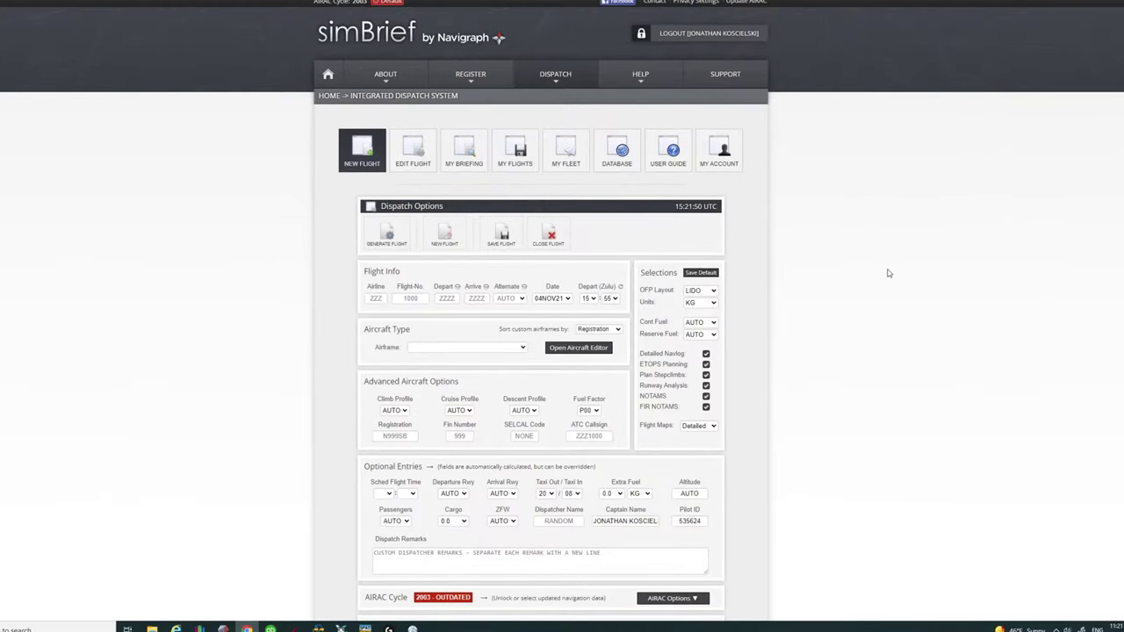
pyautogui.scroll(-1, 827, 307)
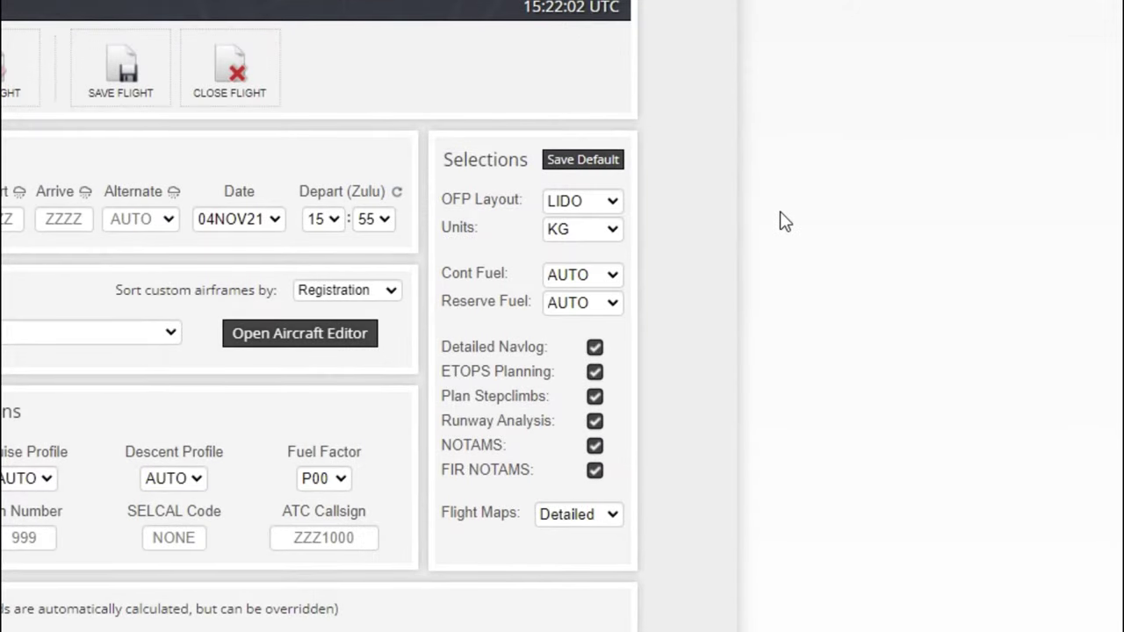
pyautogui.click(579, 235)
pyautogui.click(581, 270)
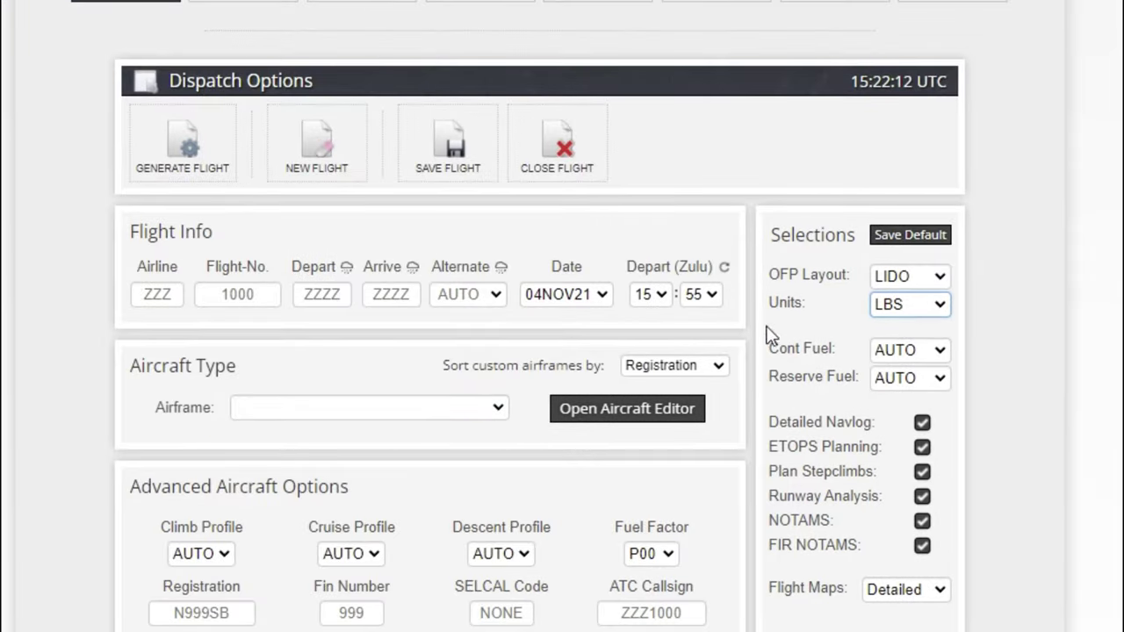
pyautogui.click(238, 300)
# Step: Enter KMCF as the departure airport and KBWI as the arrival airport
pyautogui.click(323, 300)
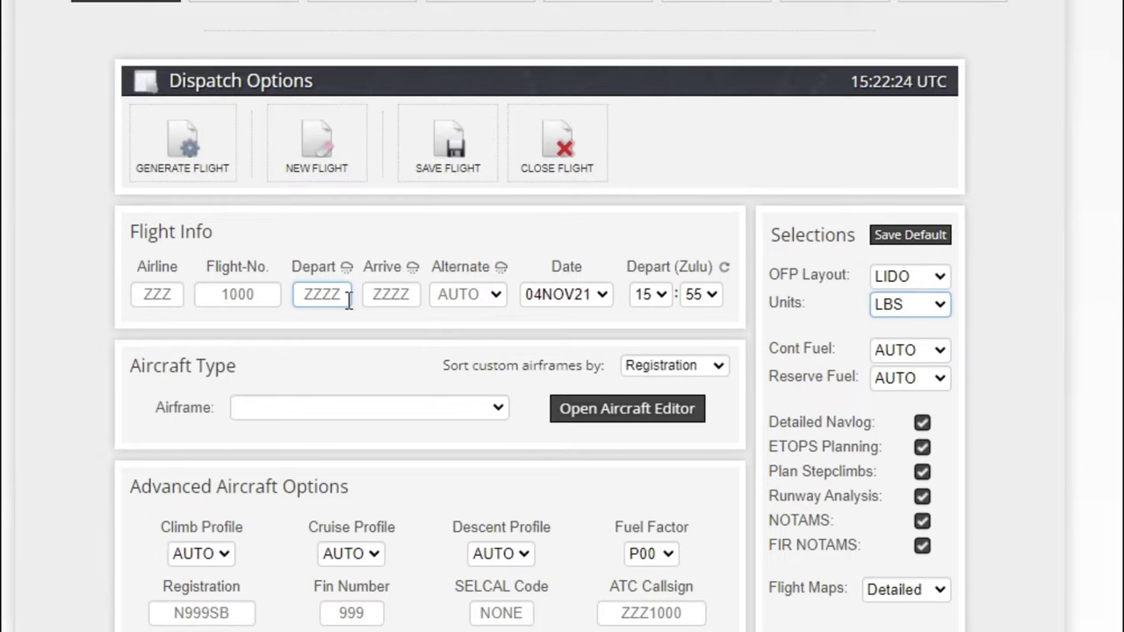
pyautogui.click(348, 300)
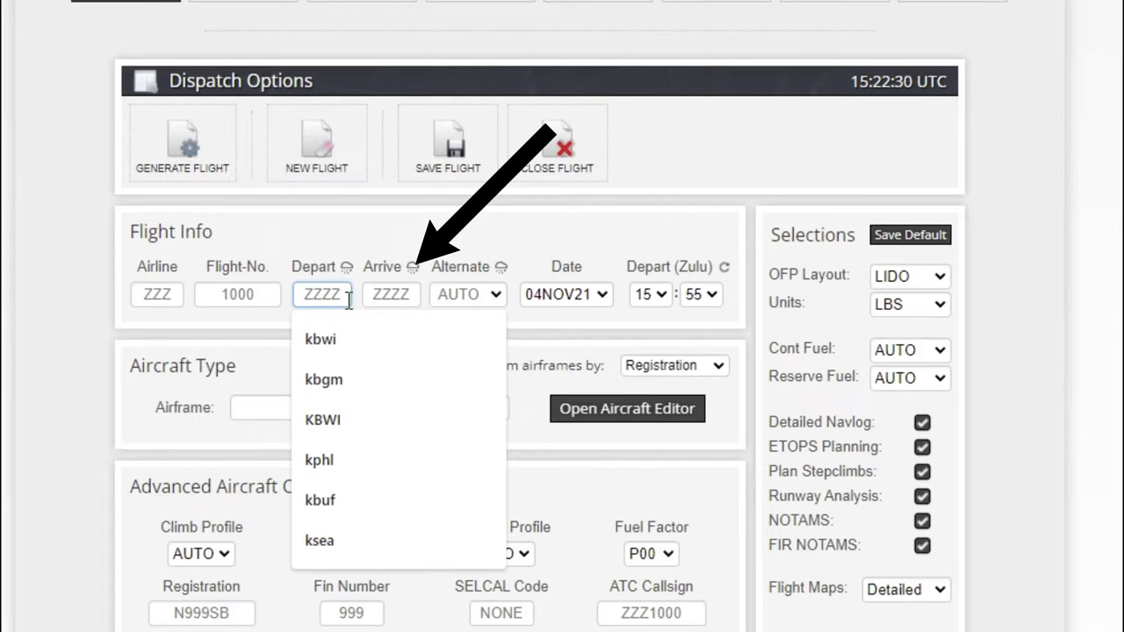
pyautogui.write('KMCF')
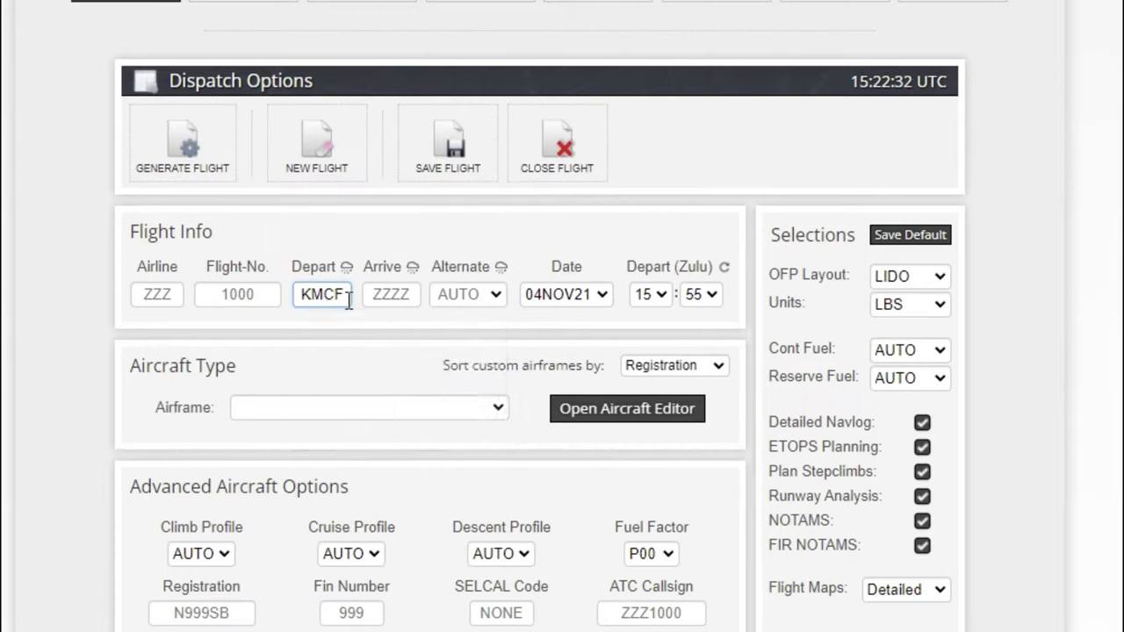
pyautogui.click(430, 297)
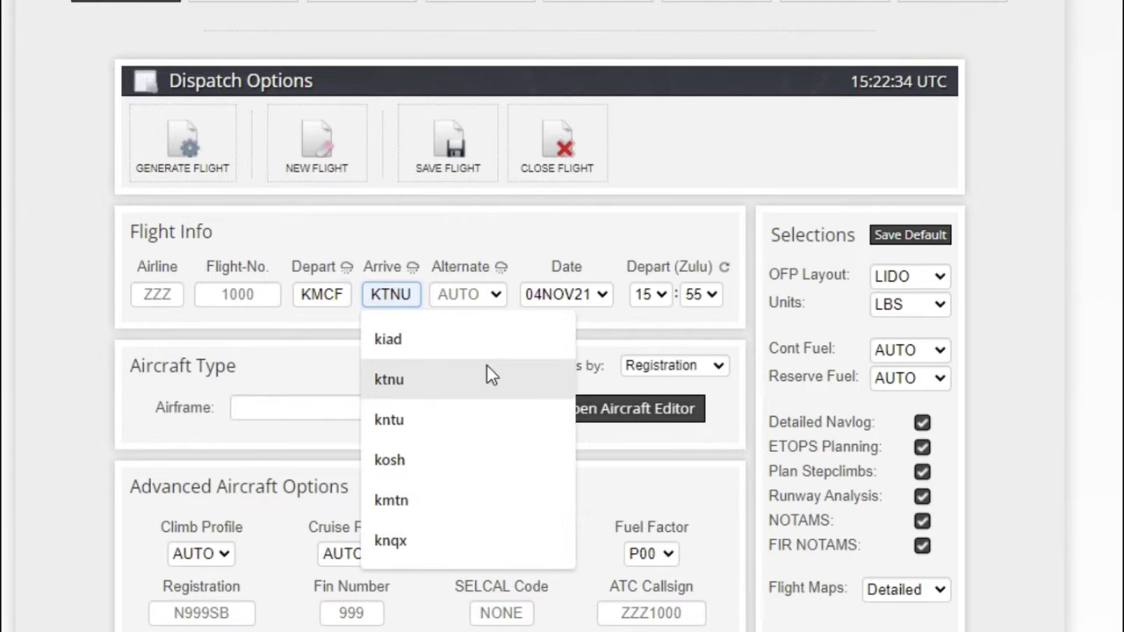
pyautogui.write('KBWI')
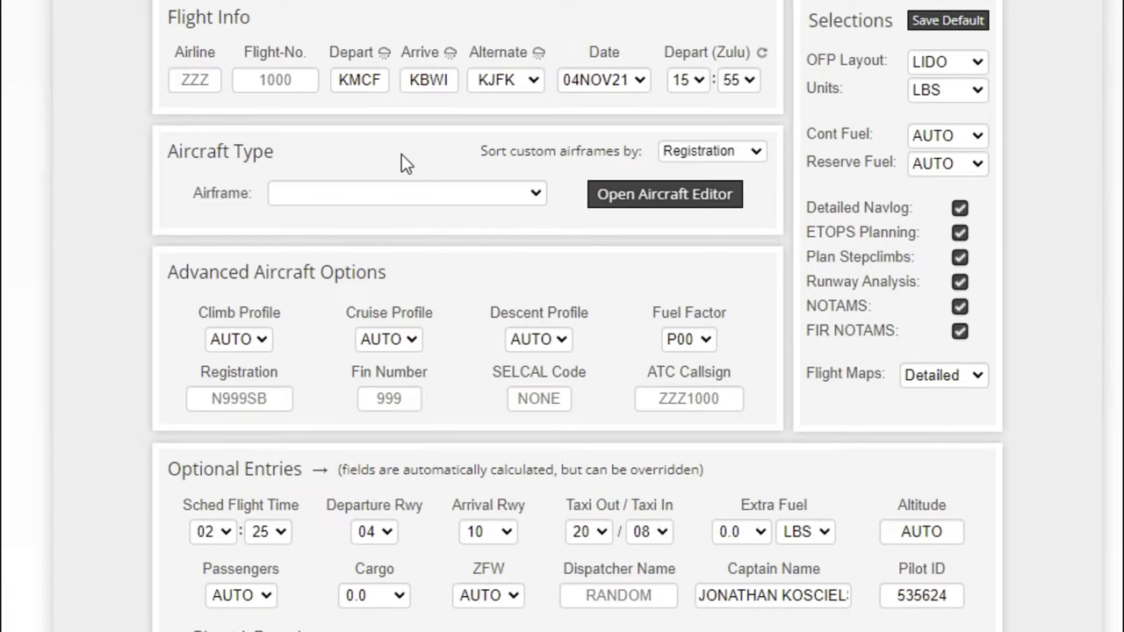
# Step: Select C25C - CITATION CJ4 from the Airframe list
pyautogui.click(401, 193)
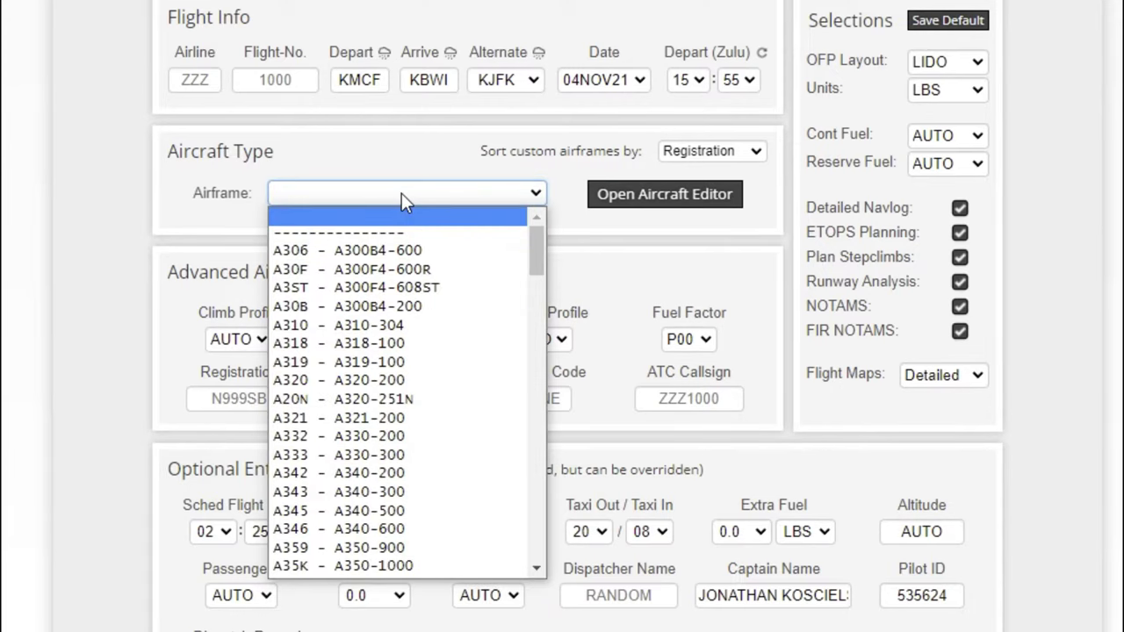
pyautogui.scroll(-10, 368, 412)
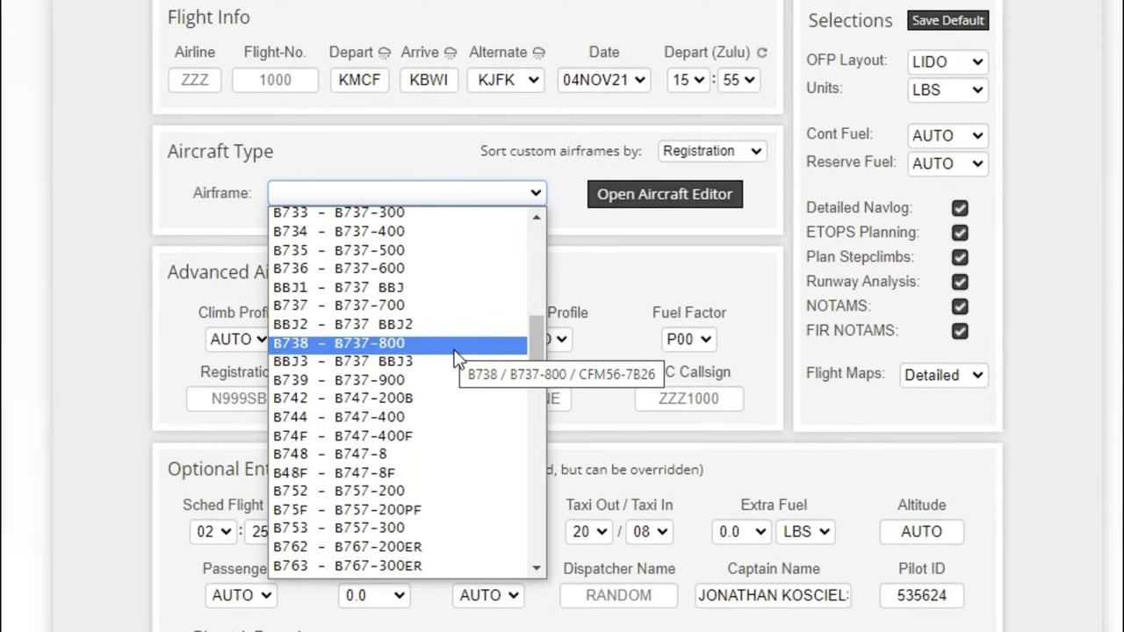
pyautogui.scroll(-8, 455, 357)
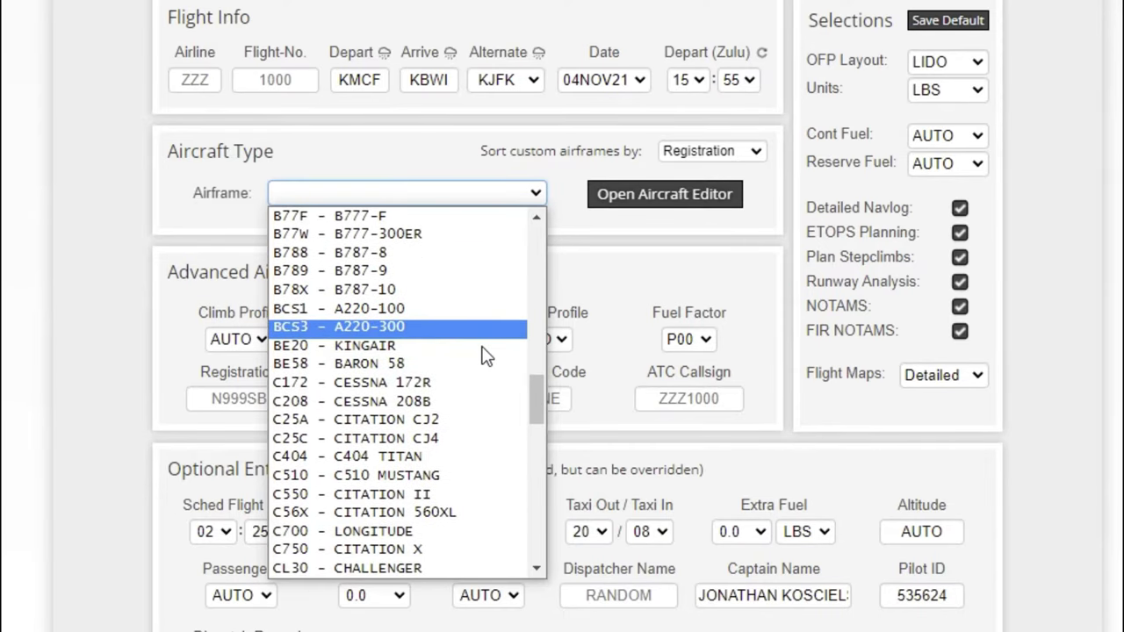
pyautogui.click(460, 436)
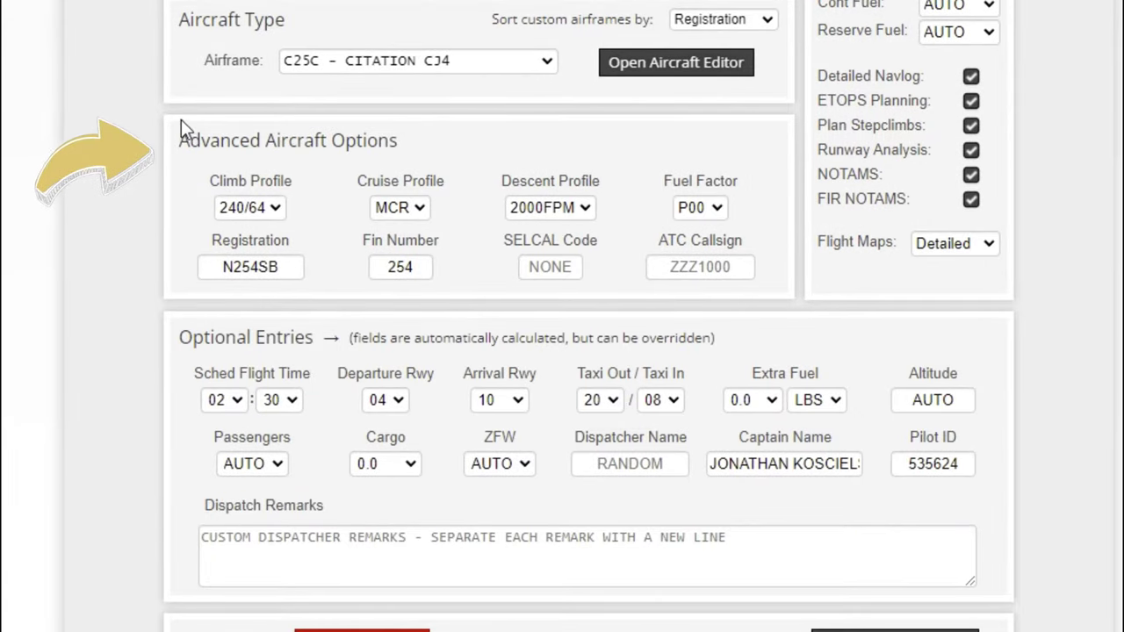
# Step: Scroll down to the Route section with the suggested MCF1 to RAVNN6 routing
pyautogui.scroll(-2, 180, 143)
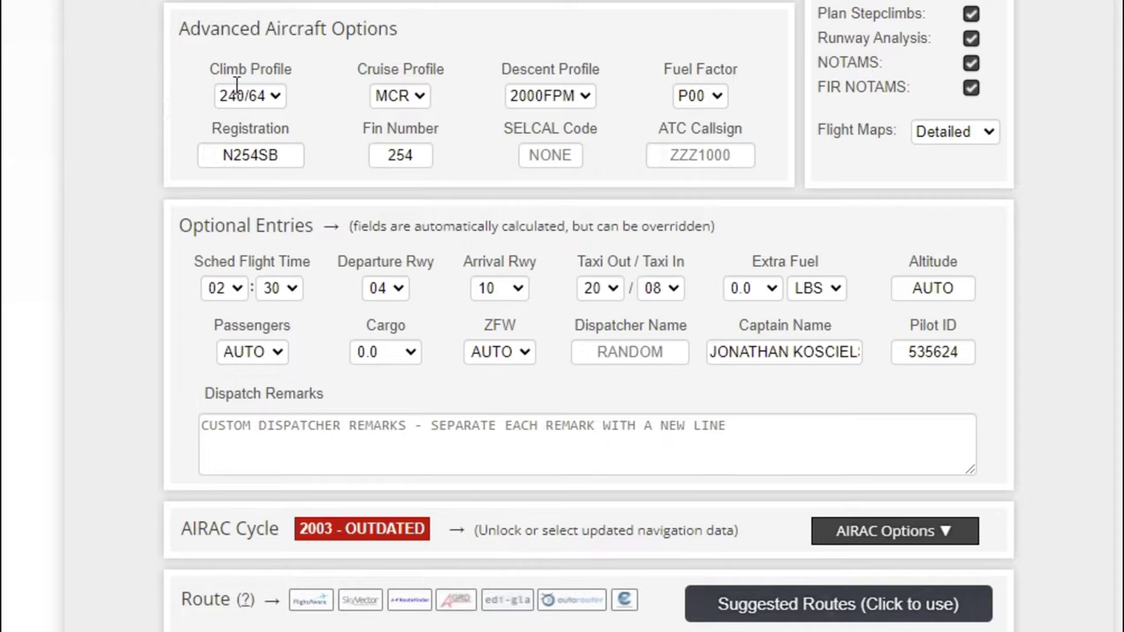
pyautogui.scroll(-2, 235, 86)
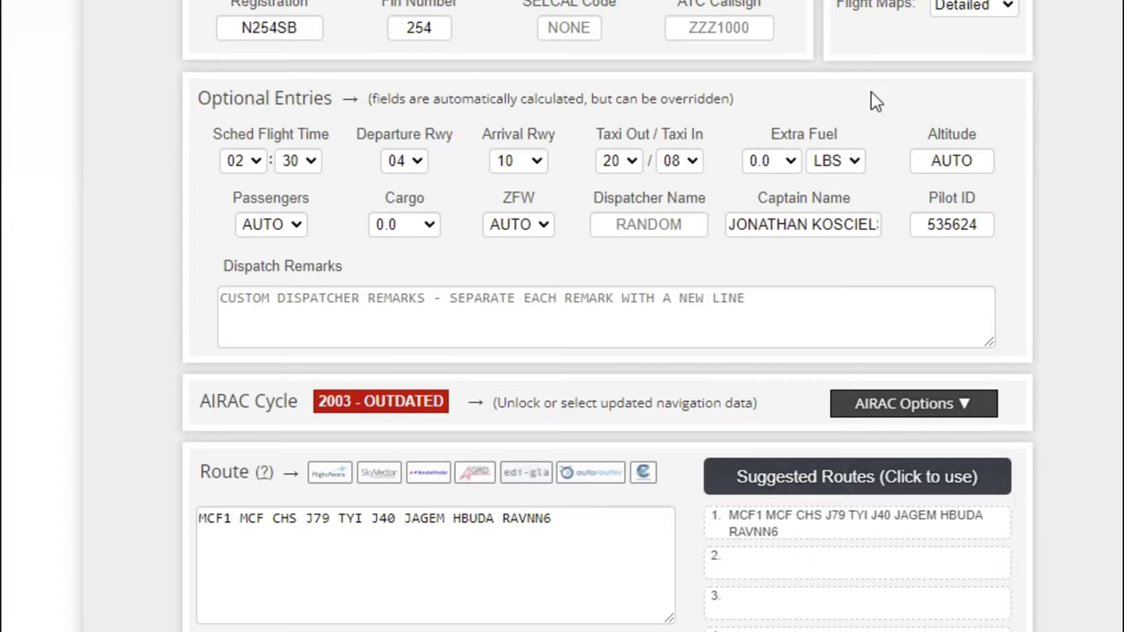
# Step: Set Extra Fuel to 0.5 in the Optional Entries
pyautogui.click(792, 162)
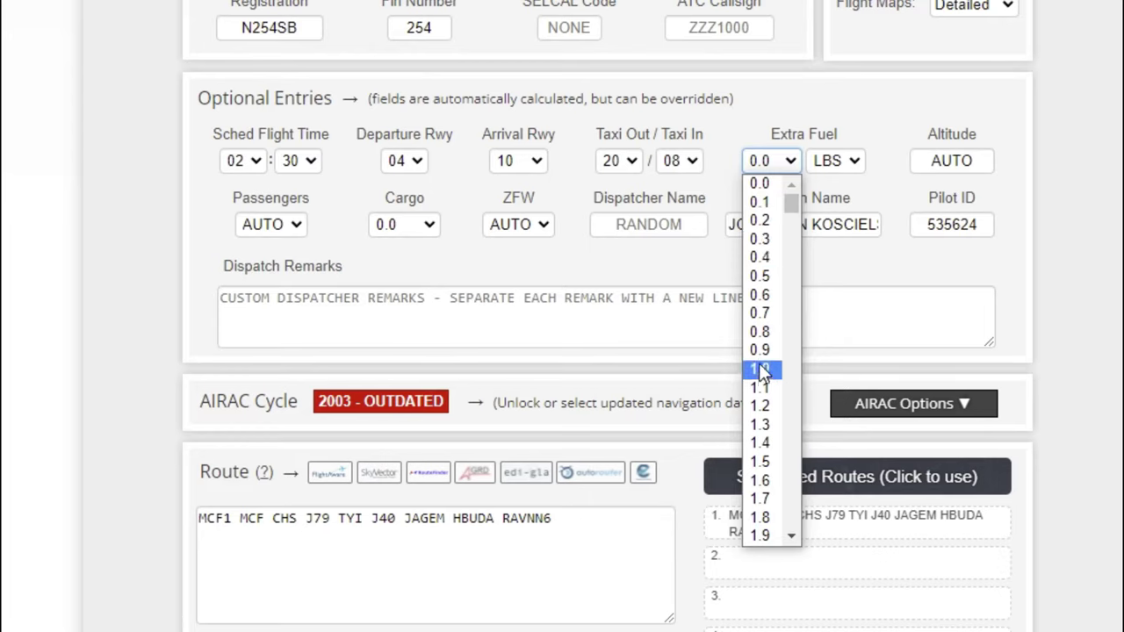
pyautogui.click(773, 285)
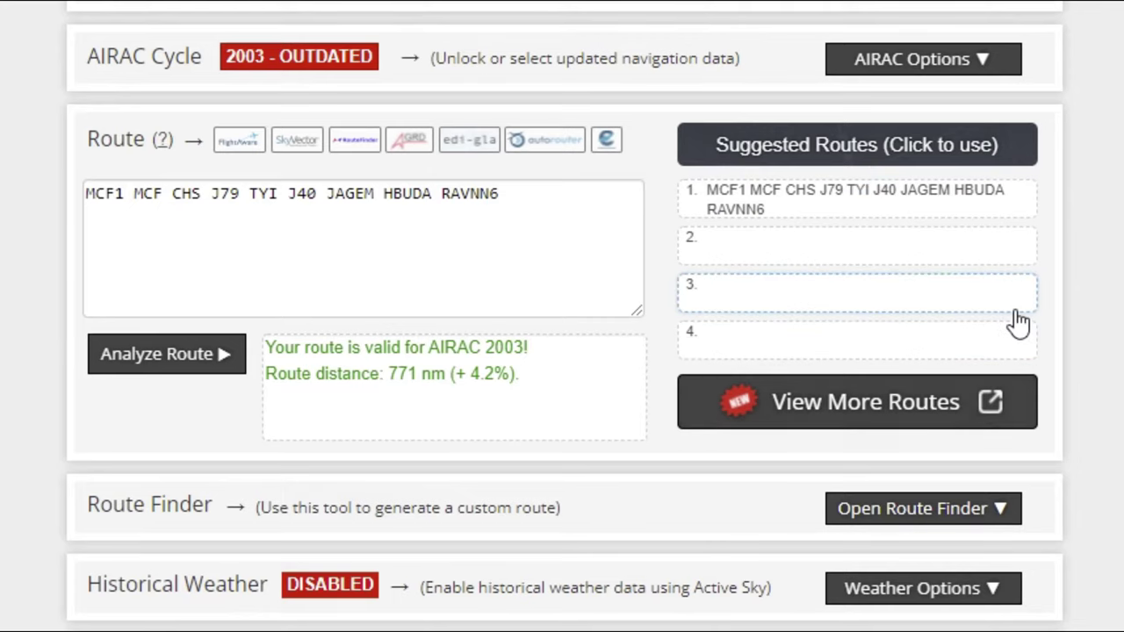
# Step: Analyze the route, view the KMCF–KBWI route map, then return to the top
pyautogui.click(1018, 256)
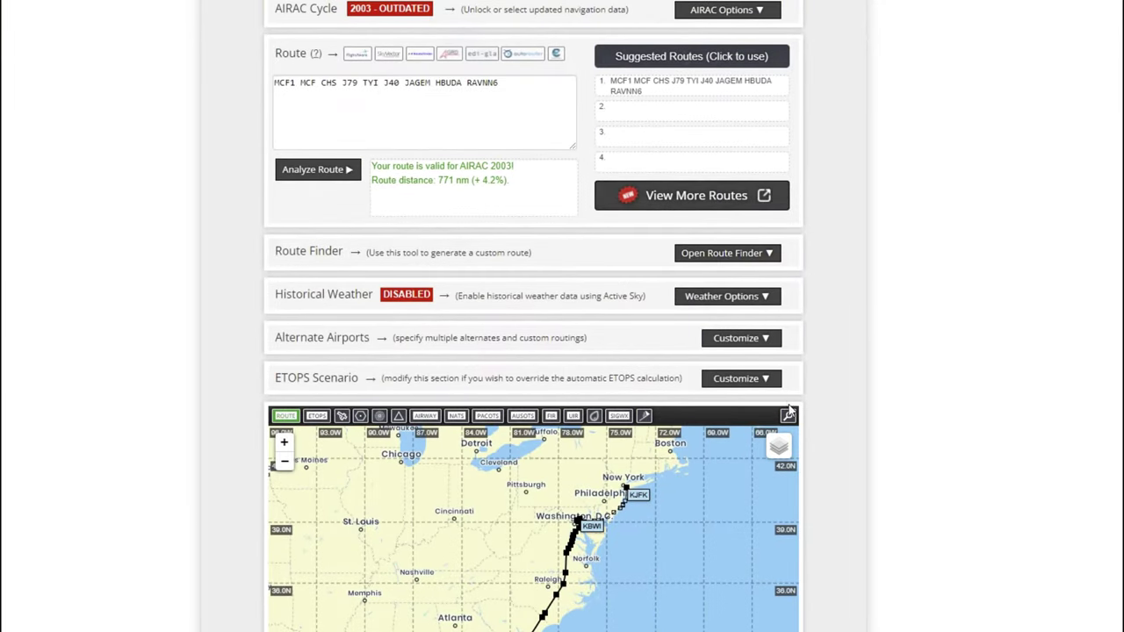
pyautogui.scroll(-2, 904, 432)
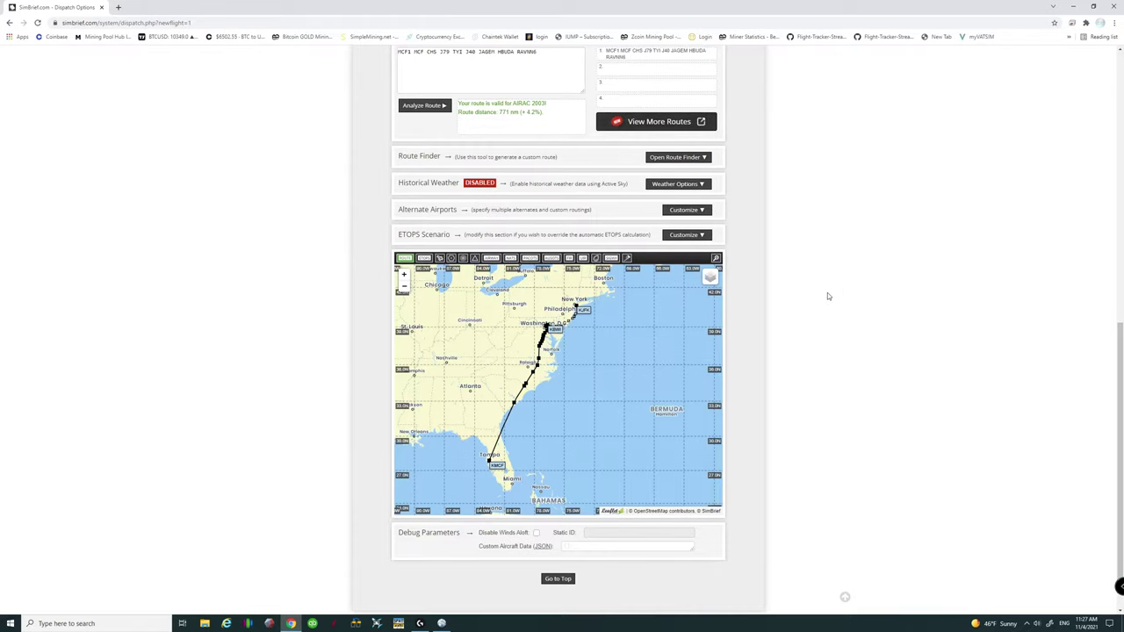
pyautogui.scroll(5, 827, 293)
pyautogui.scroll(2, 845, 259)
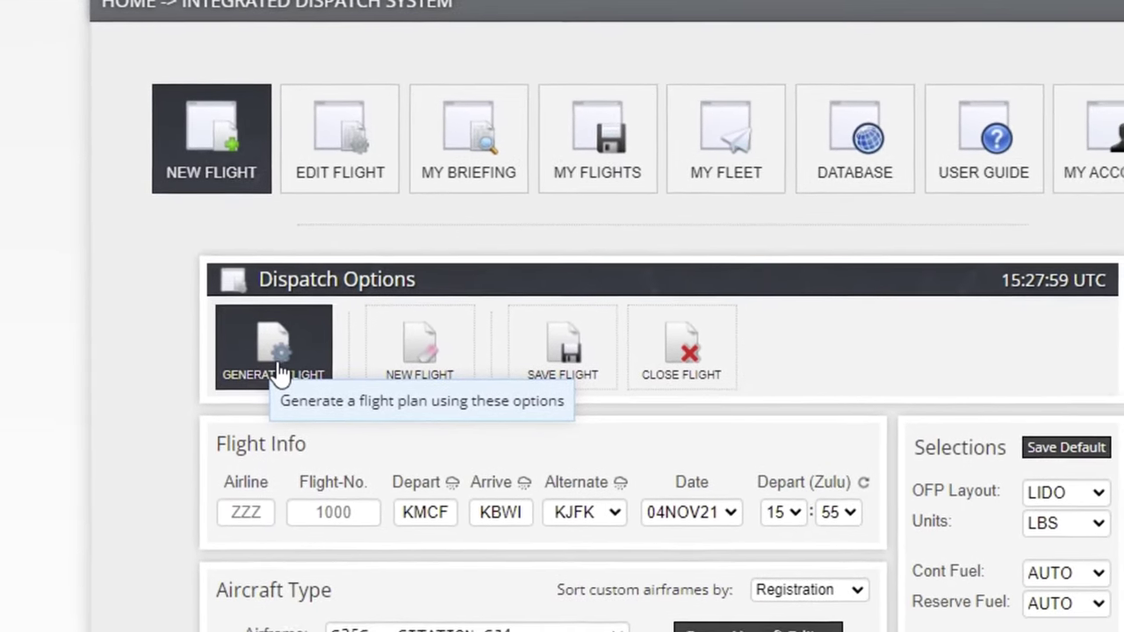
# Step: Generate the OFP and review its summary: FL410, 4004 lbs block fuel, 16234 lbs TOW
pyautogui.click(277, 369)
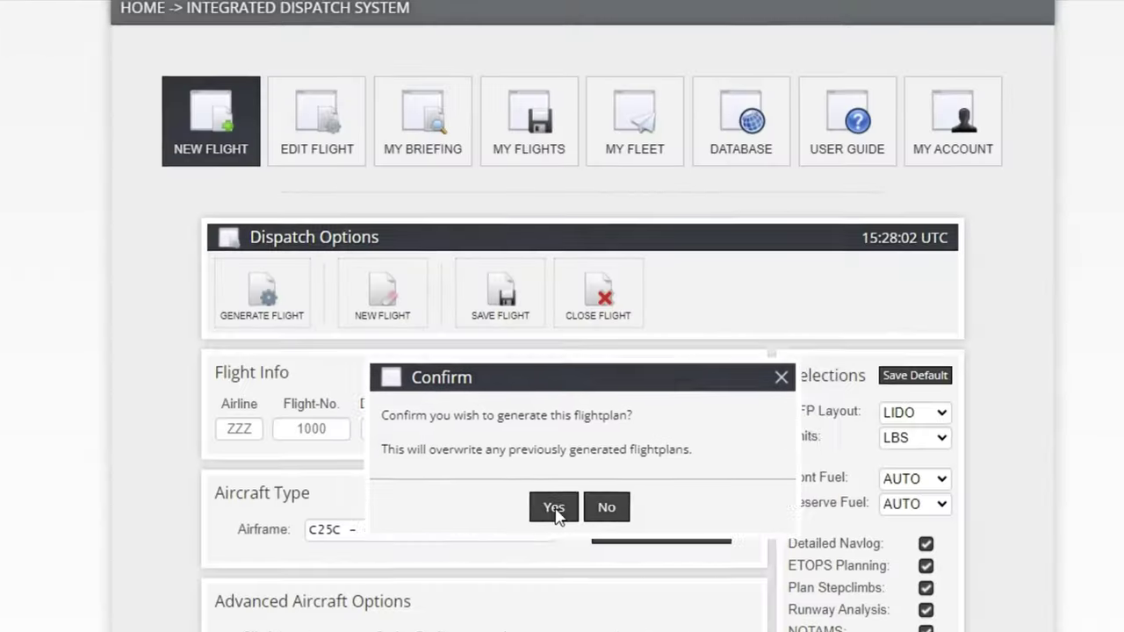
pyautogui.click(575, 536)
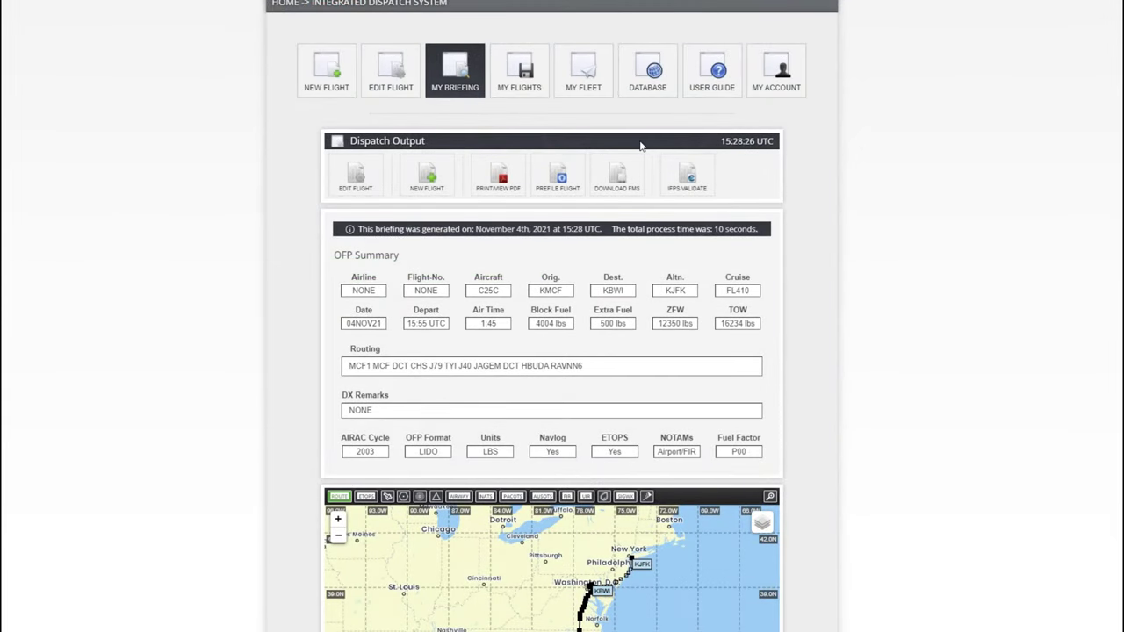
pyautogui.scroll(-3, 281, 327)
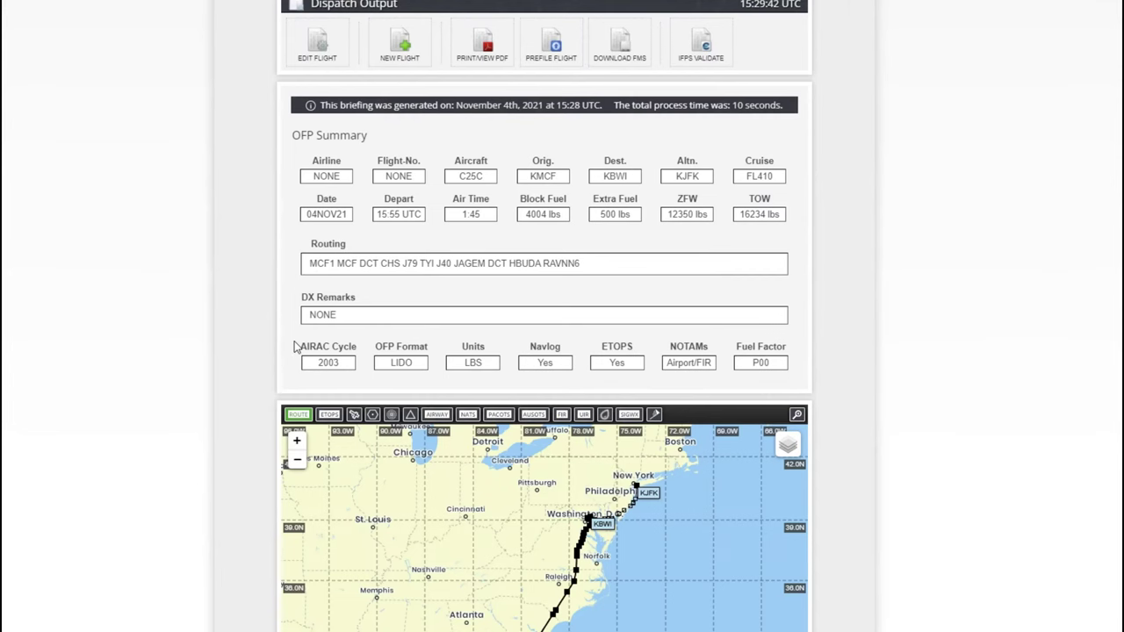
# Step: Scroll to the PLANNED FUEL table showing 2061 trip, 629 alternate, 500 extra
pyautogui.scroll(-4, 244, 360)
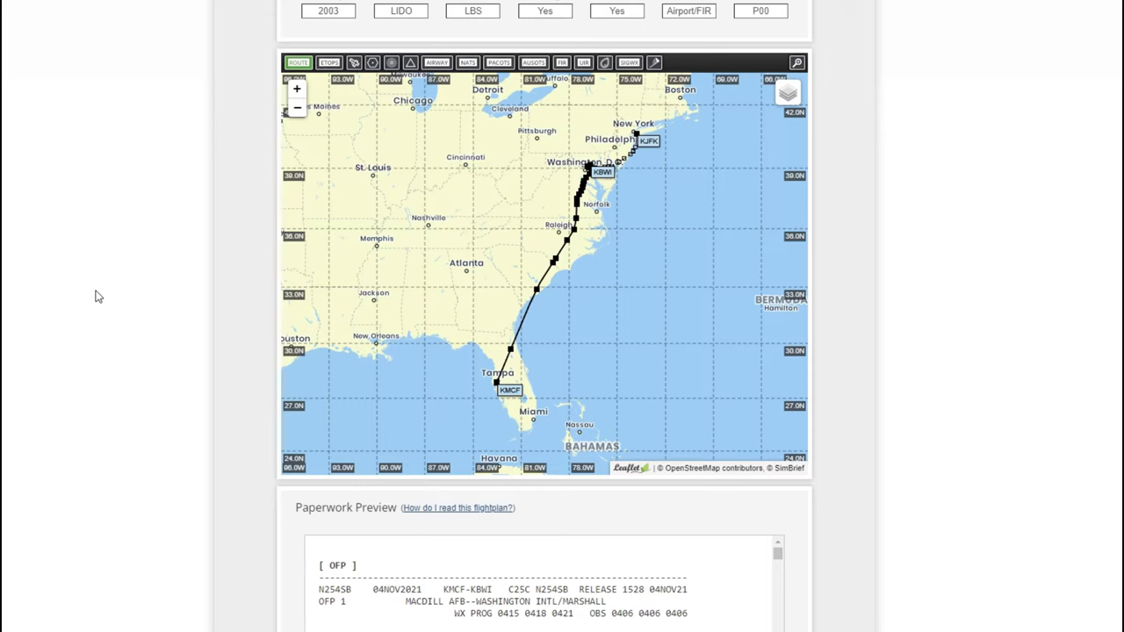
pyautogui.scroll(-5, 98, 296)
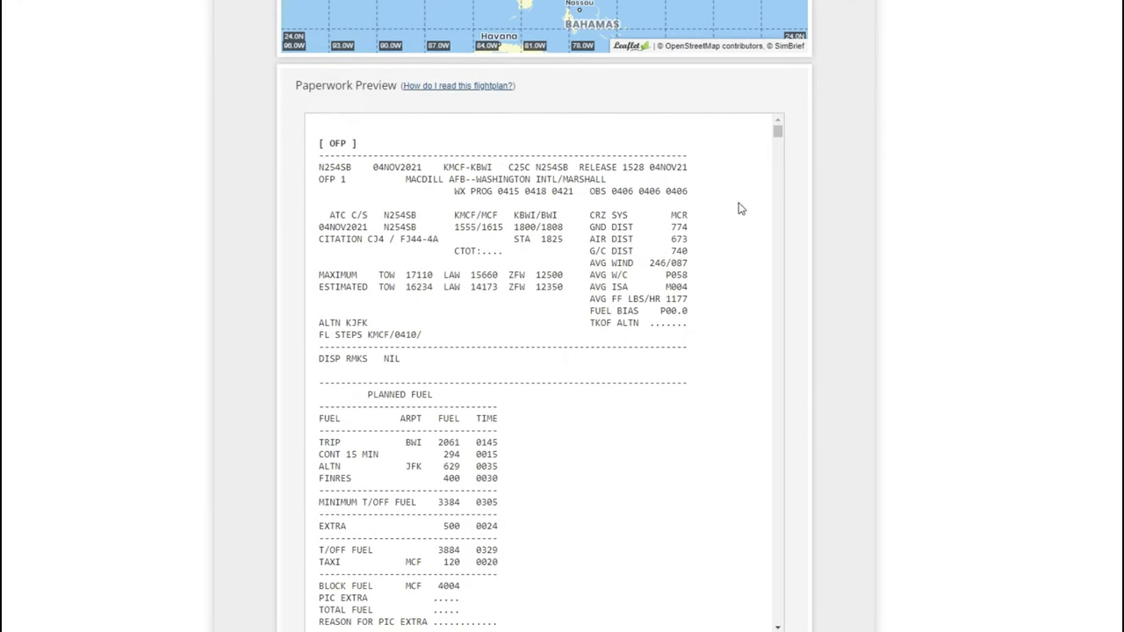
pyautogui.moveTo(778, 132); pyautogui.dragTo(776, 192)
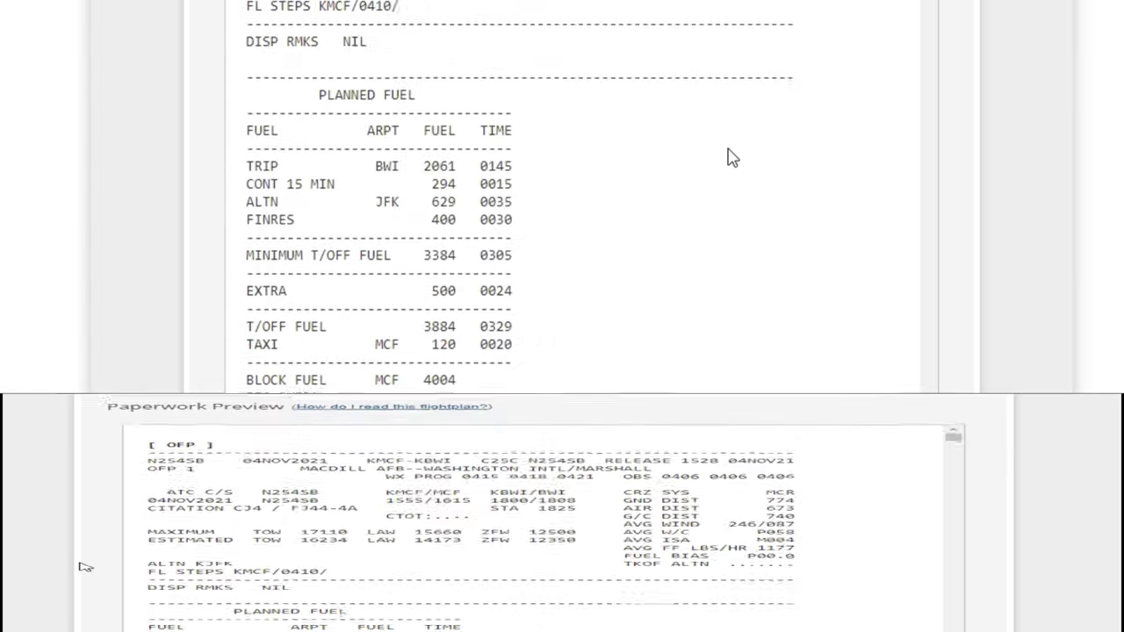
# Step: Highlight the 4004 block fuel value twice, clearing the selection each time
pyautogui.scroll(-3, 693, 286)
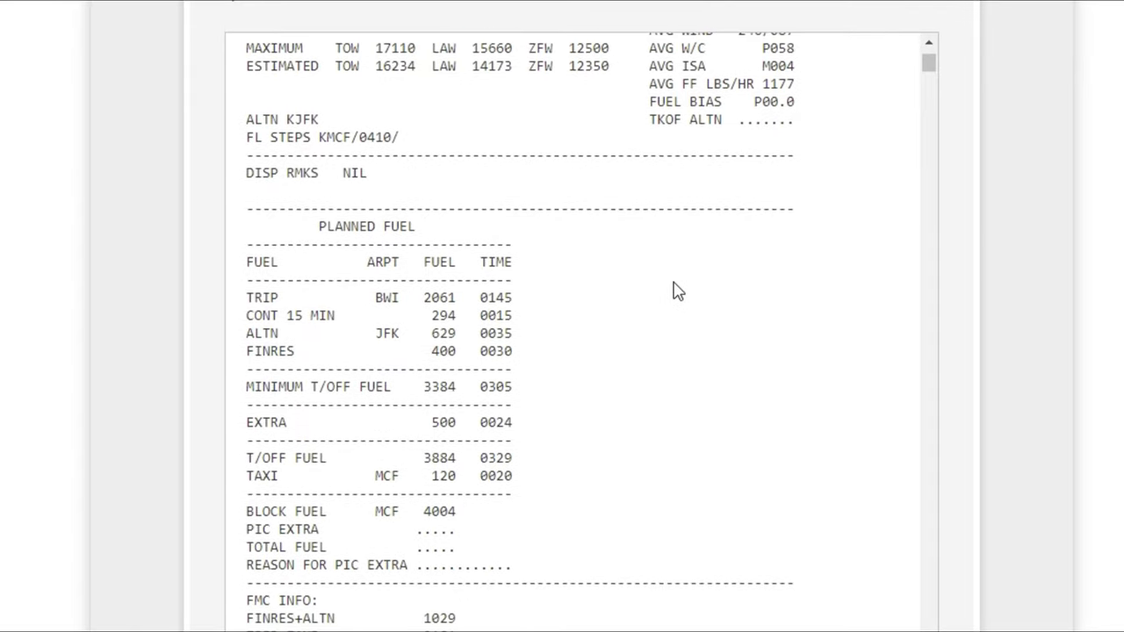
pyautogui.scroll(1, 321, 117)
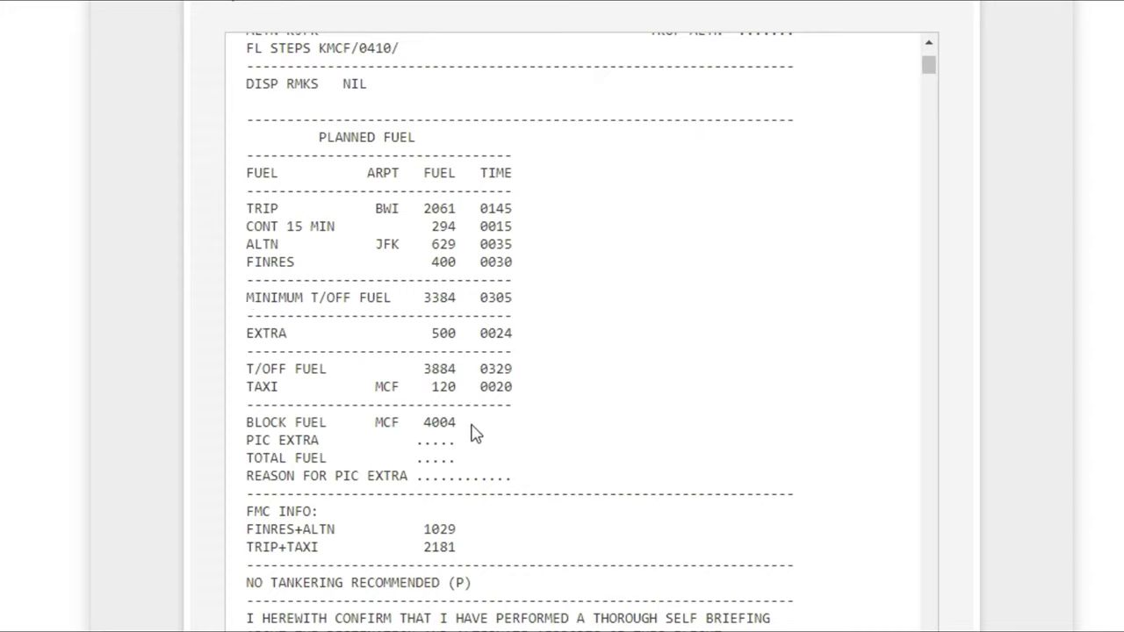
pyautogui.moveTo(428, 430); pyautogui.dragTo(466, 430)
pyautogui.click(464, 441)
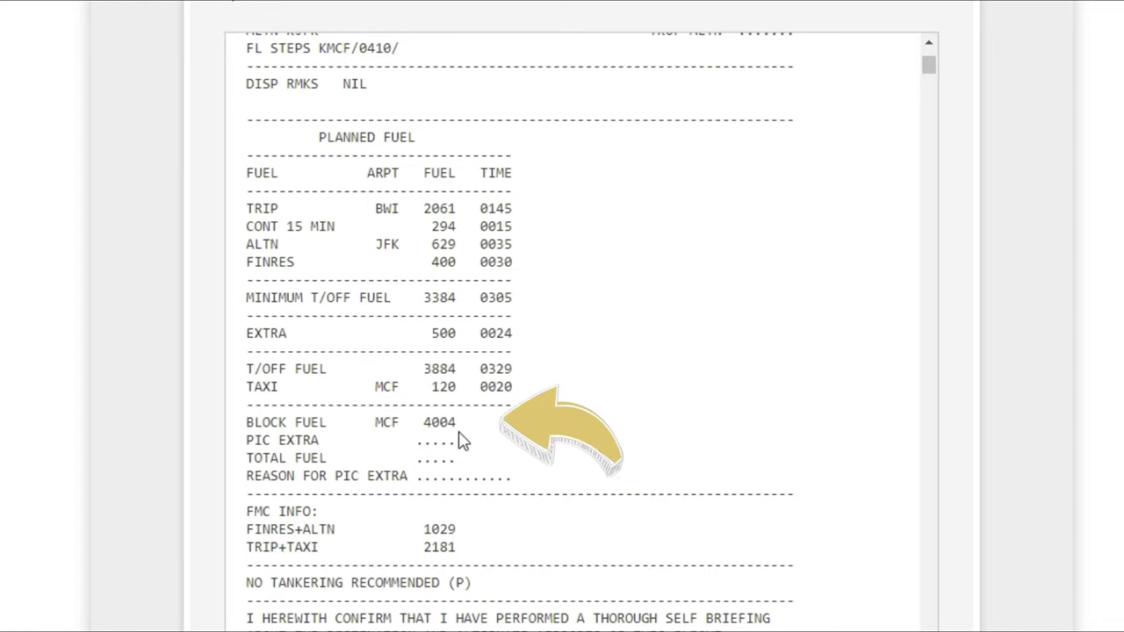
pyautogui.doubleClick(437, 425)
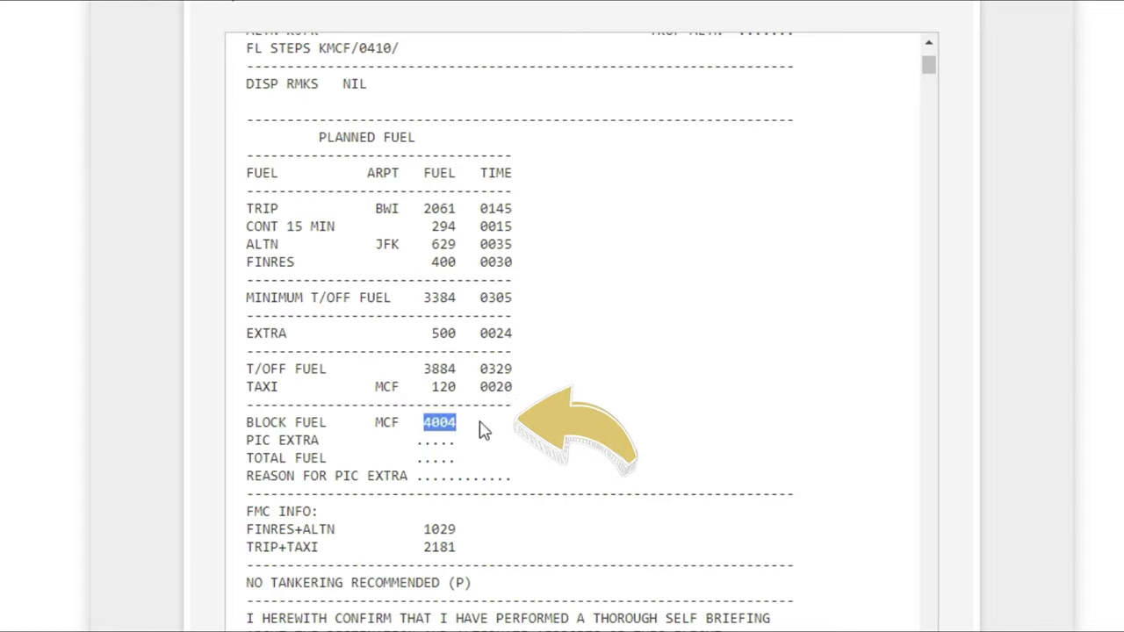
pyautogui.click(533, 452)
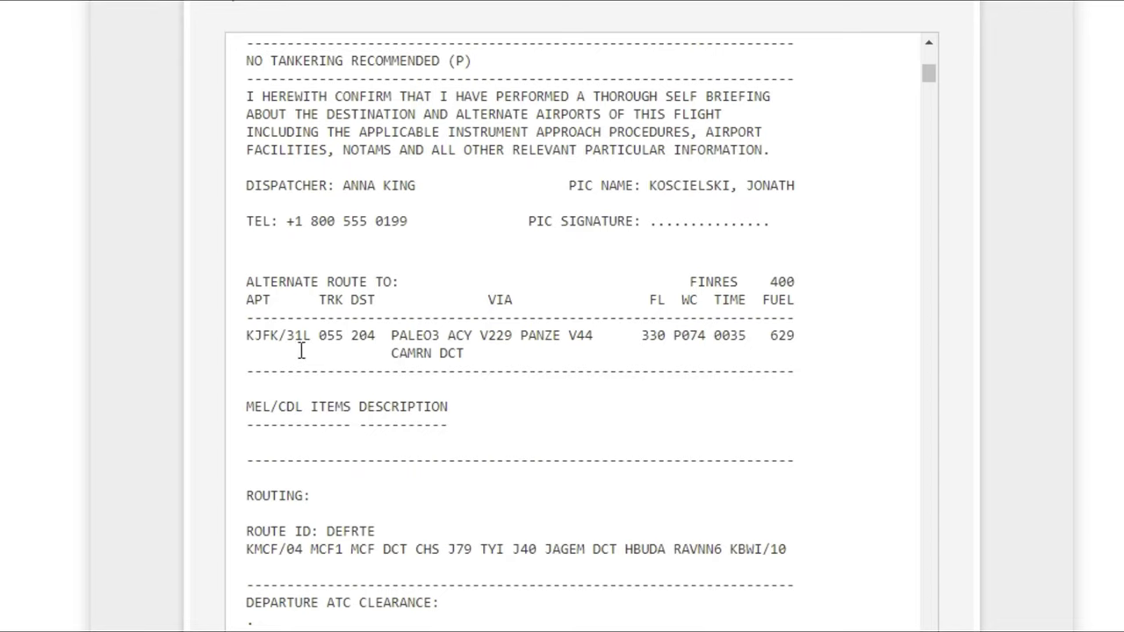
# Step: Highlight the KJFK alternate route heading, the routing lines, and runways 04 and 10
pyautogui.moveTo(247, 283); pyautogui.dragTo(573, 283)
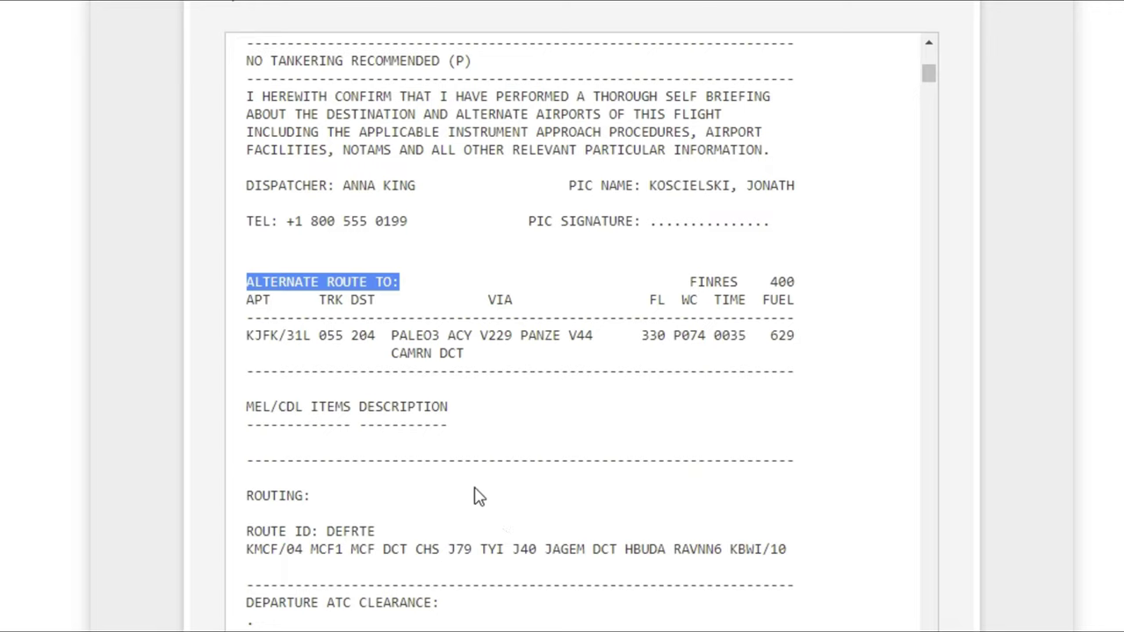
pyautogui.moveTo(244, 497); pyautogui.dragTo(391, 537)
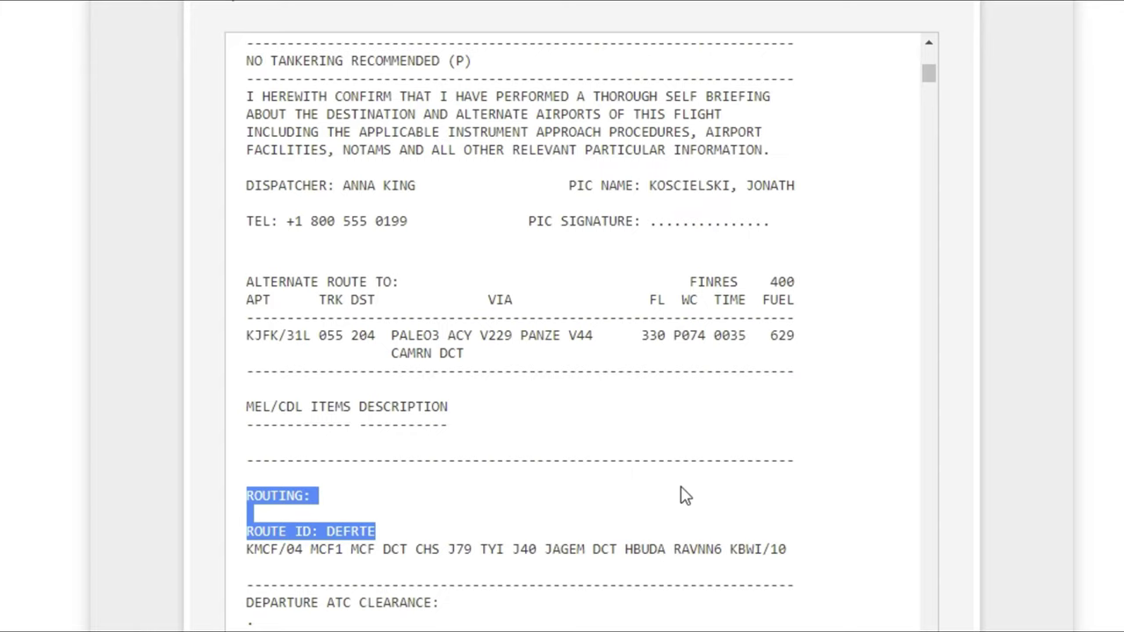
pyautogui.doubleClick(297, 549)
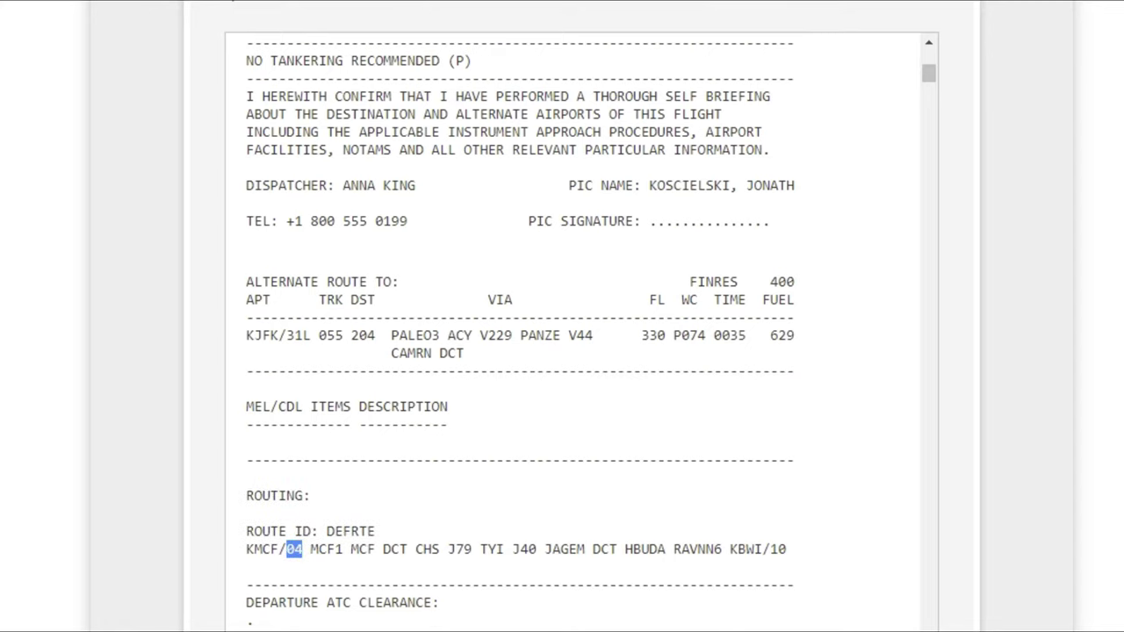
pyautogui.doubleClick(779, 551)
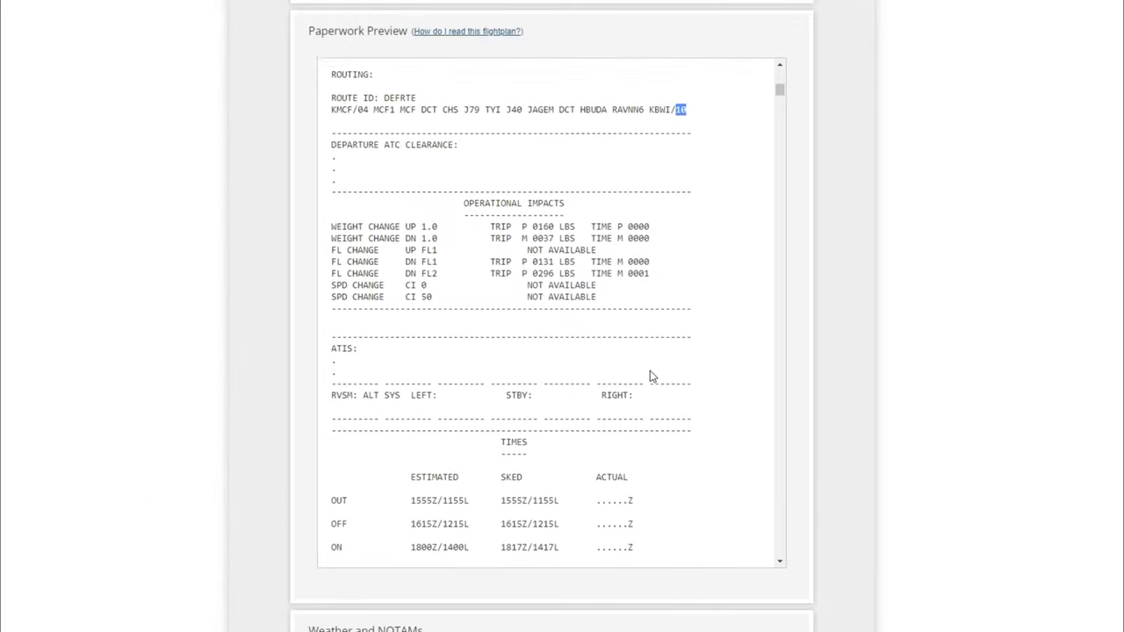
# Step: Scroll to the WEIGHTS section and highlight the rows from PAX (9) through PAYLOAD (2070)
pyautogui.scroll(-3, 600, 372)
pyautogui.scroll(-4, 652, 376)
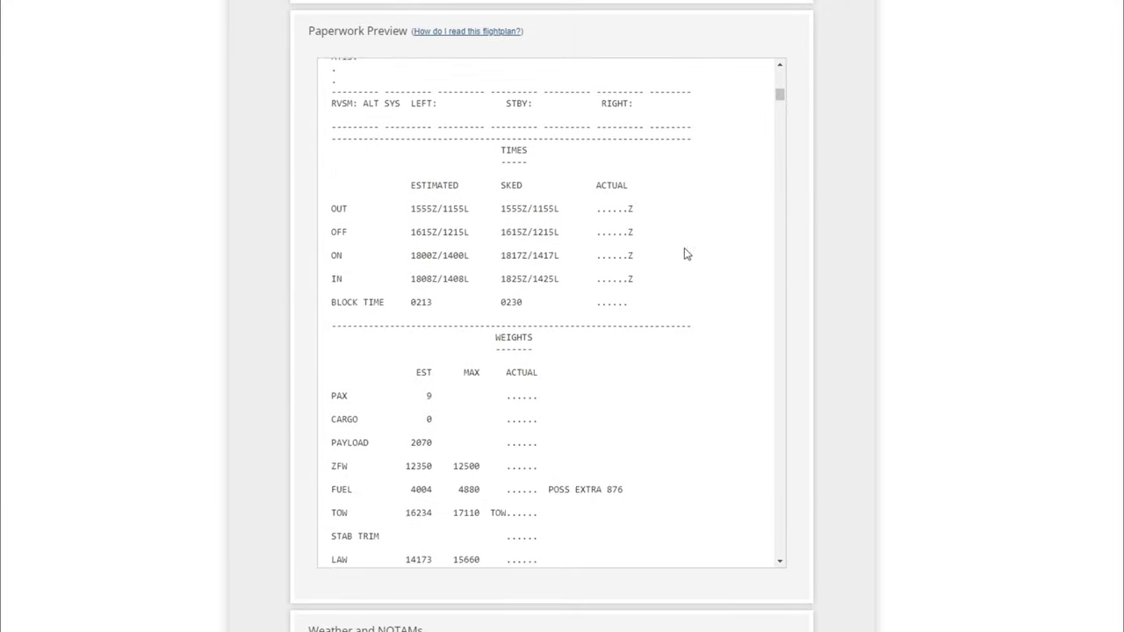
pyautogui.scroll(-2, 669, 186)
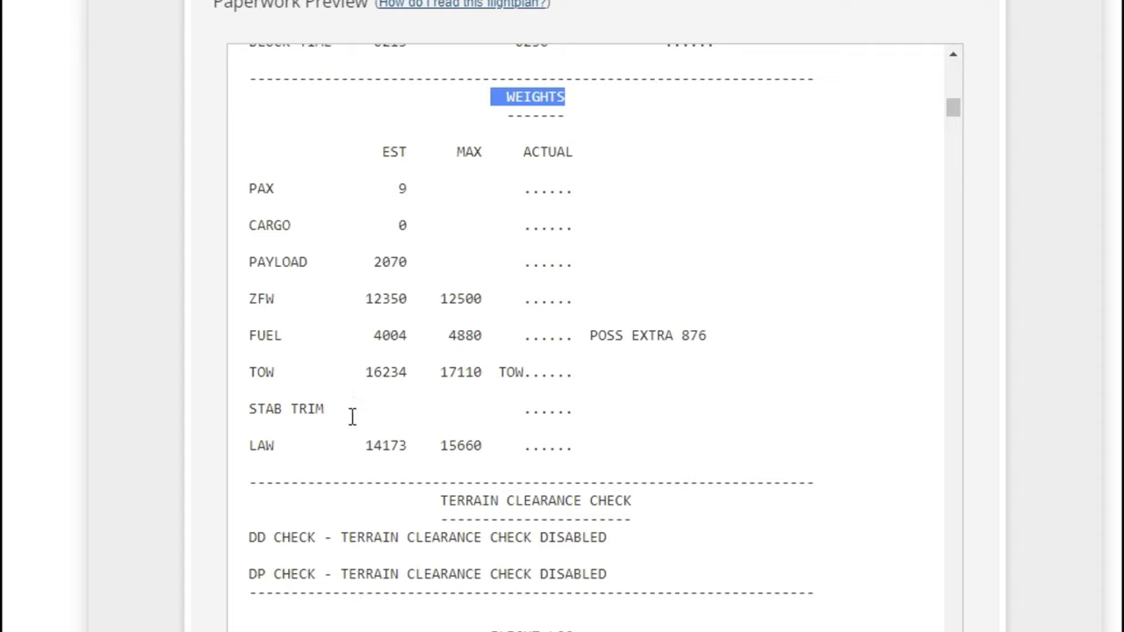
pyautogui.click(377, 190)
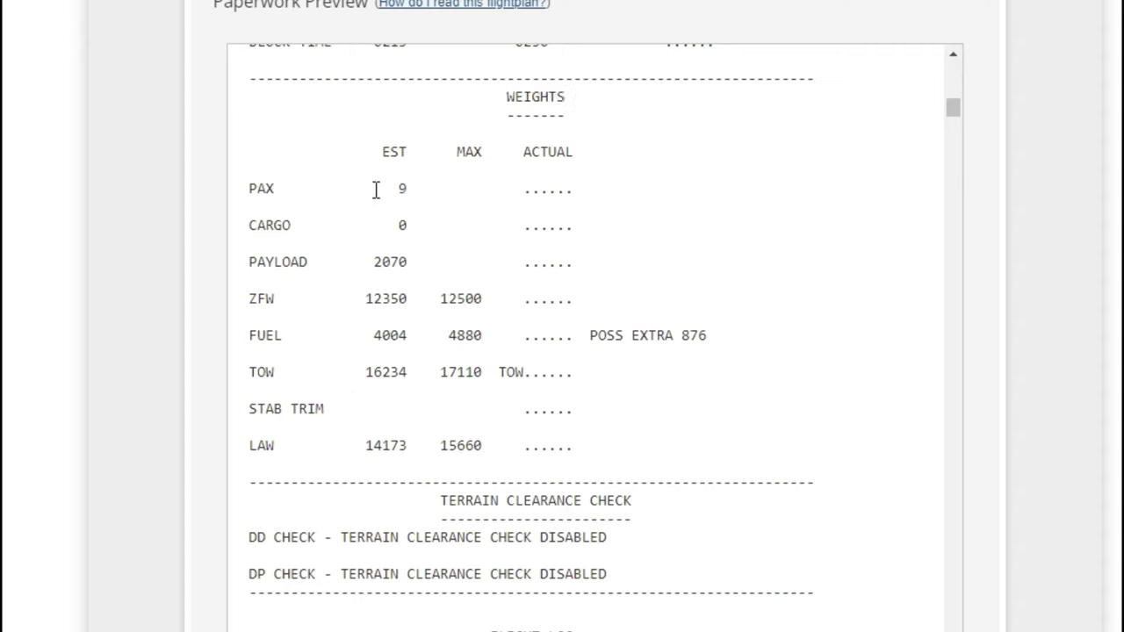
pyautogui.moveTo(375, 206); pyautogui.dragTo(396, 290)
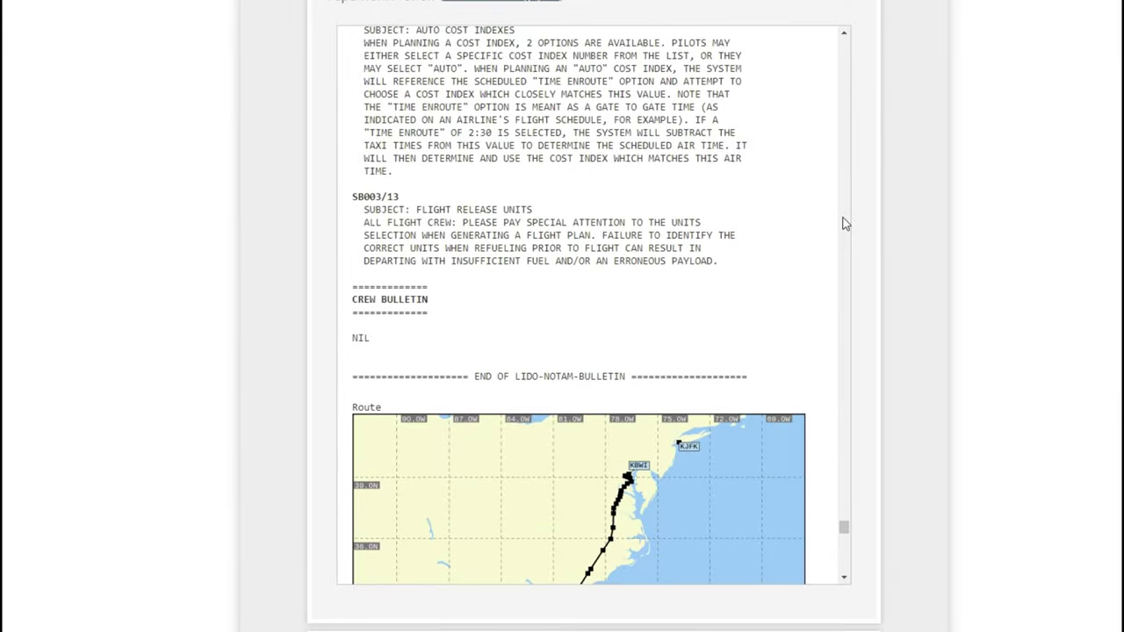
# Step: Scroll past the route map, SigWx FL 250-630 and three UAD wind charts to the vertical profile
pyautogui.scroll(-5, 843, 224)
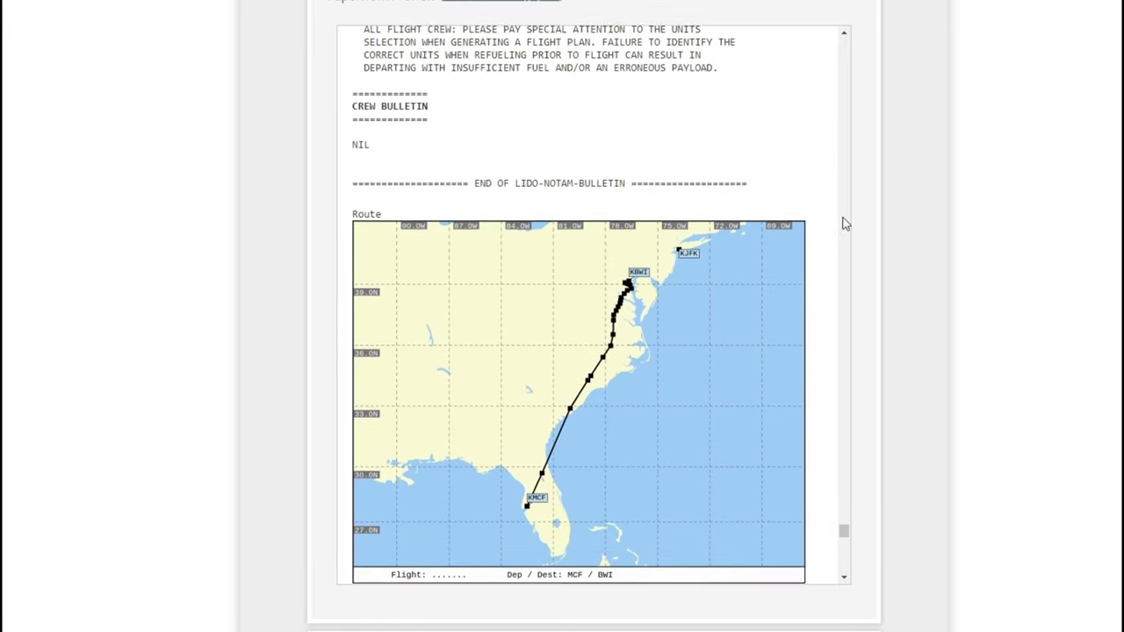
pyautogui.scroll(-7, 843, 224)
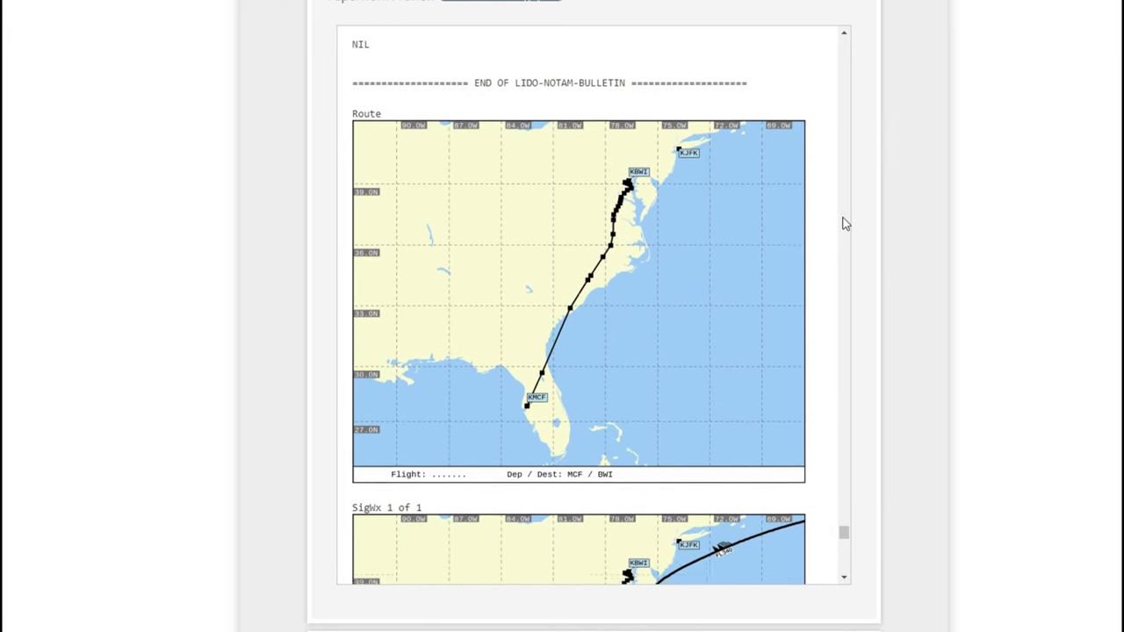
pyautogui.scroll(-3, 843, 224)
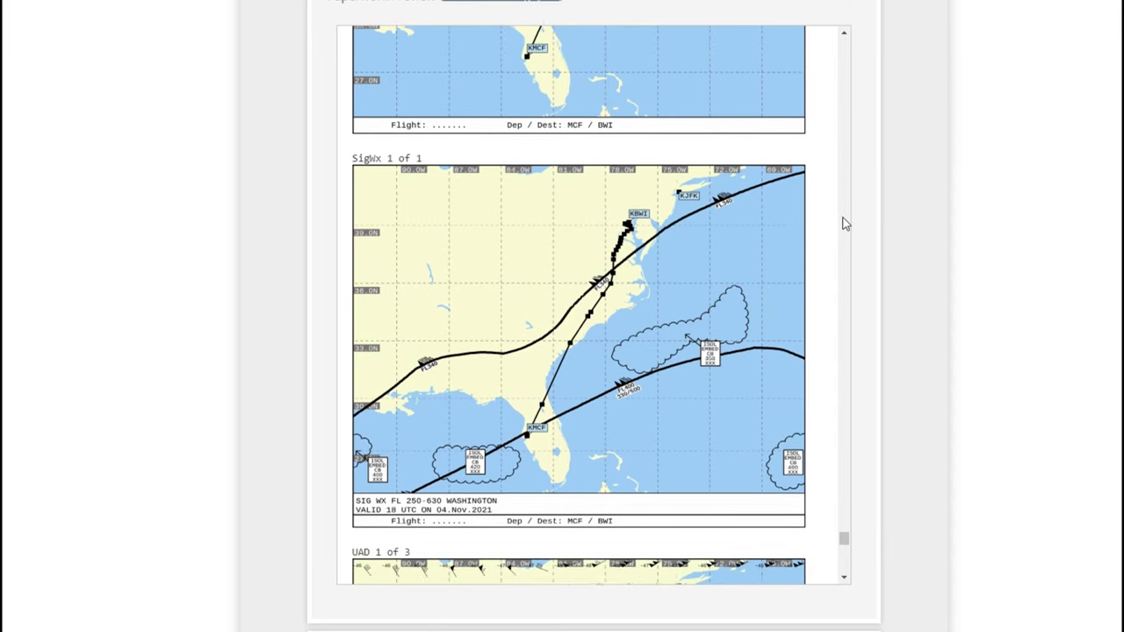
pyautogui.scroll(-1, 841, 224)
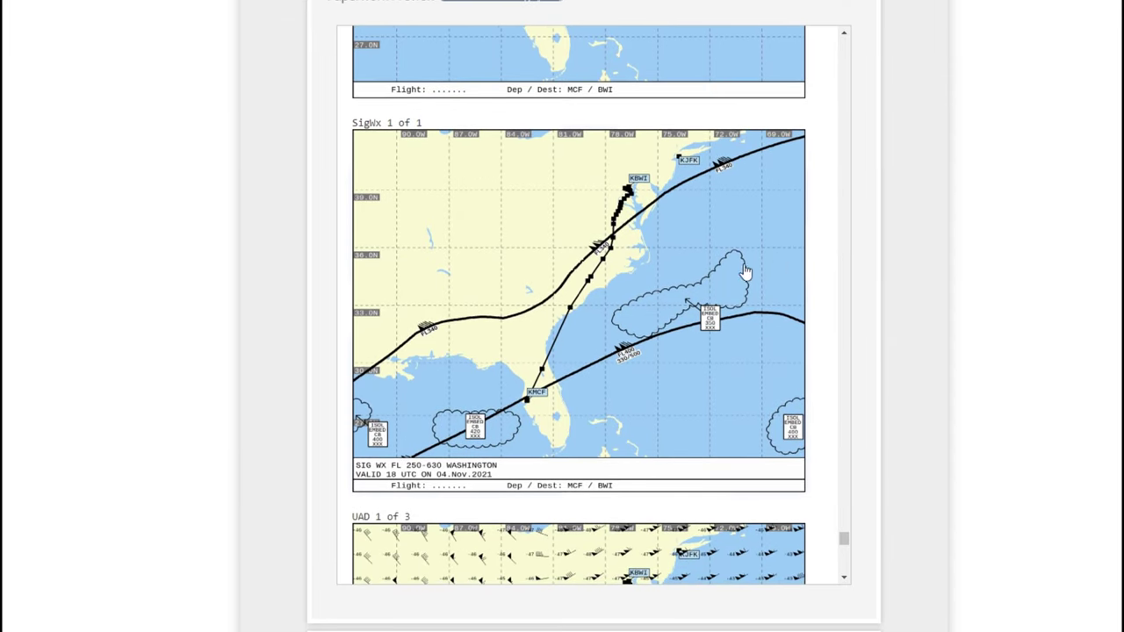
pyautogui.scroll(-14, 811, 279)
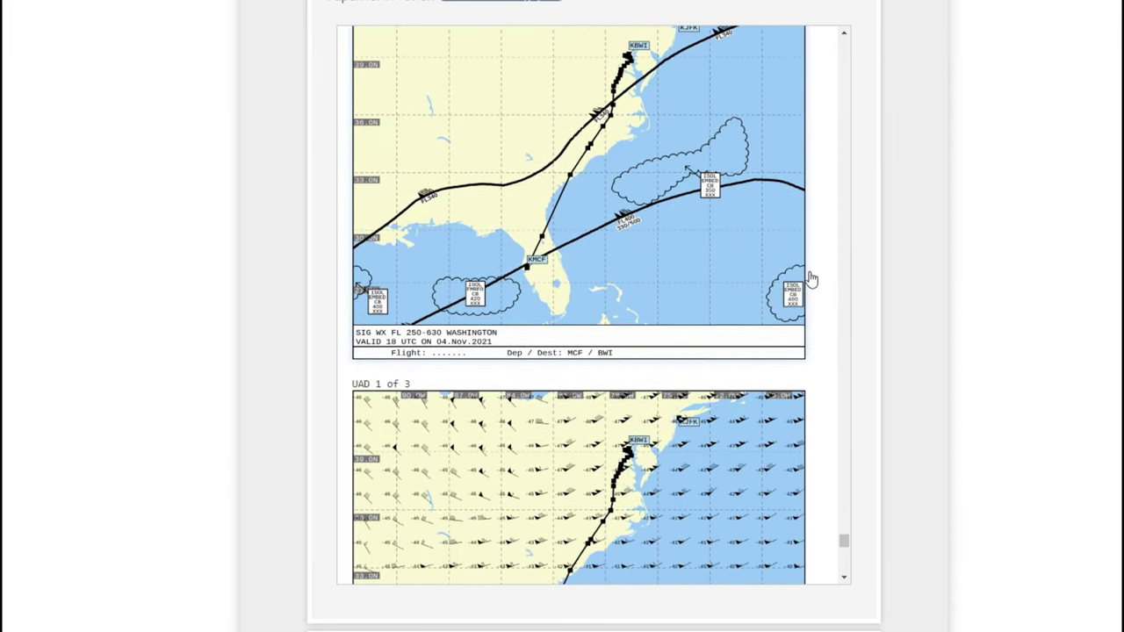
pyautogui.scroll(-17, 843, 427)
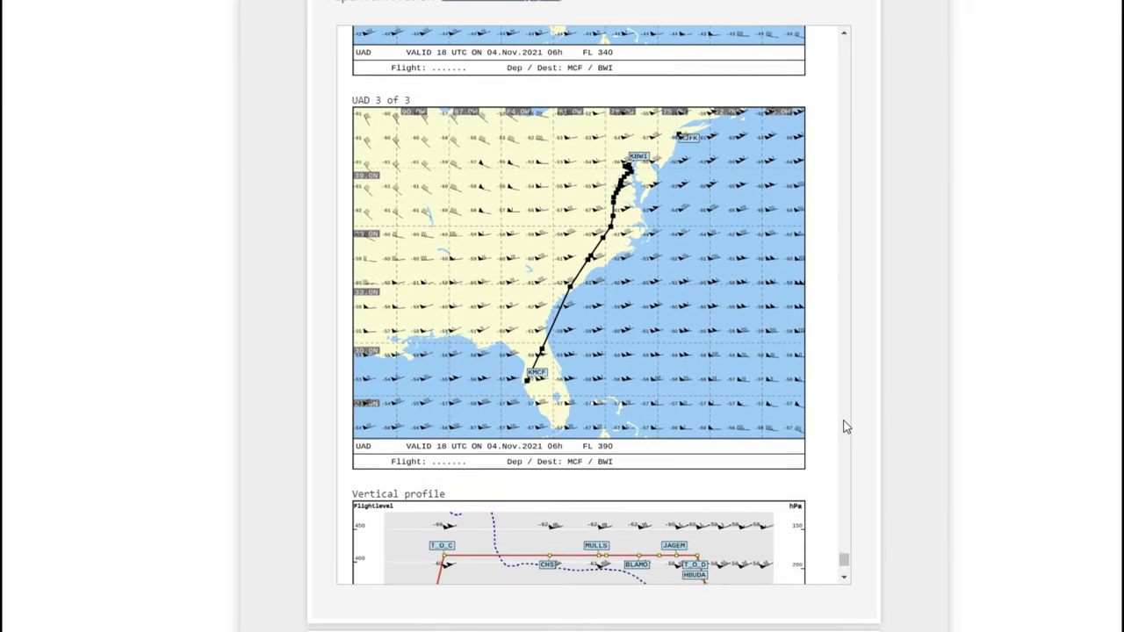